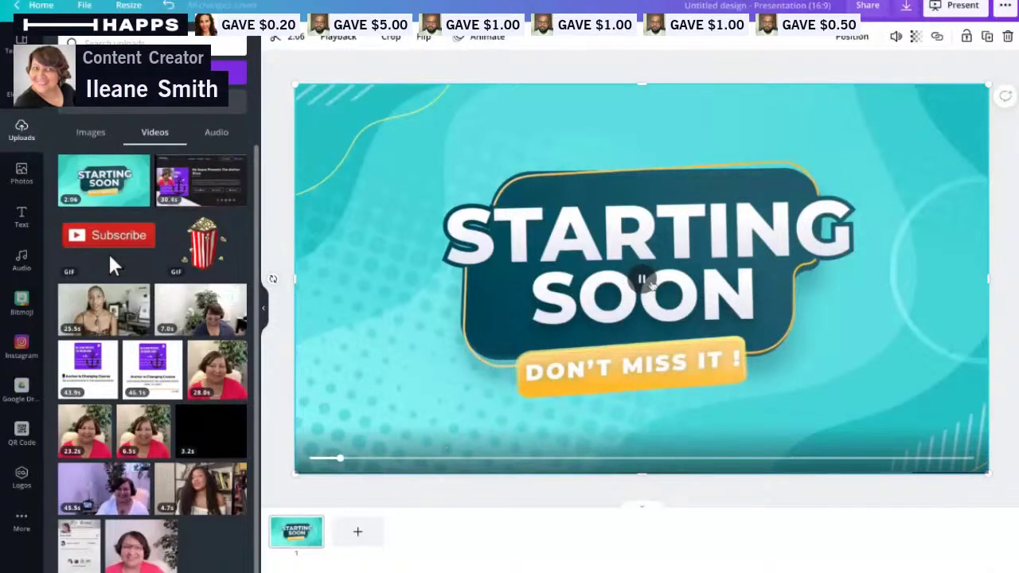
# - Pause the Starting Soon video and review the options available for page 1
pyautogui.press('space')
pyautogui.click(312, 525)
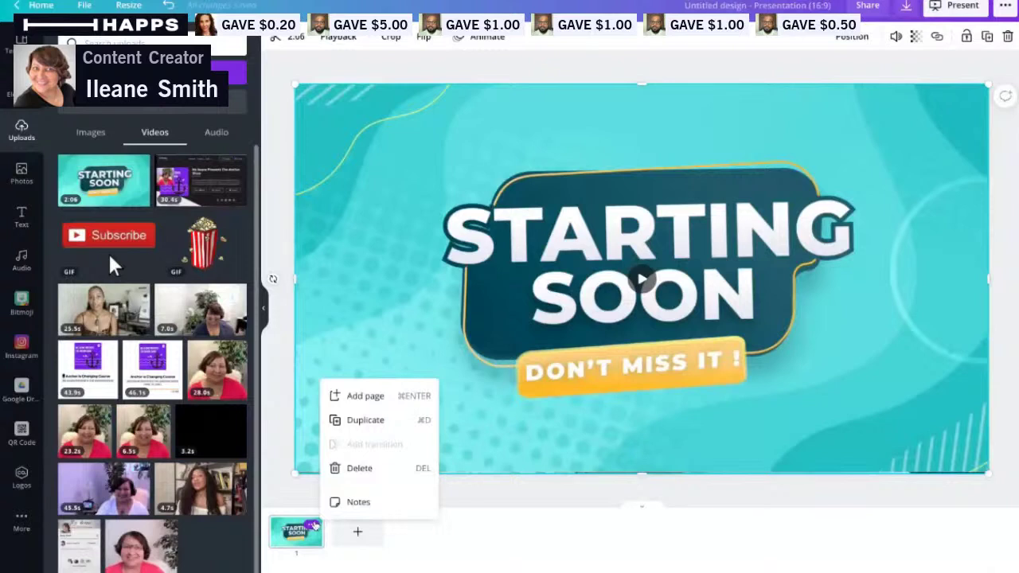
pyautogui.click(629, 372)
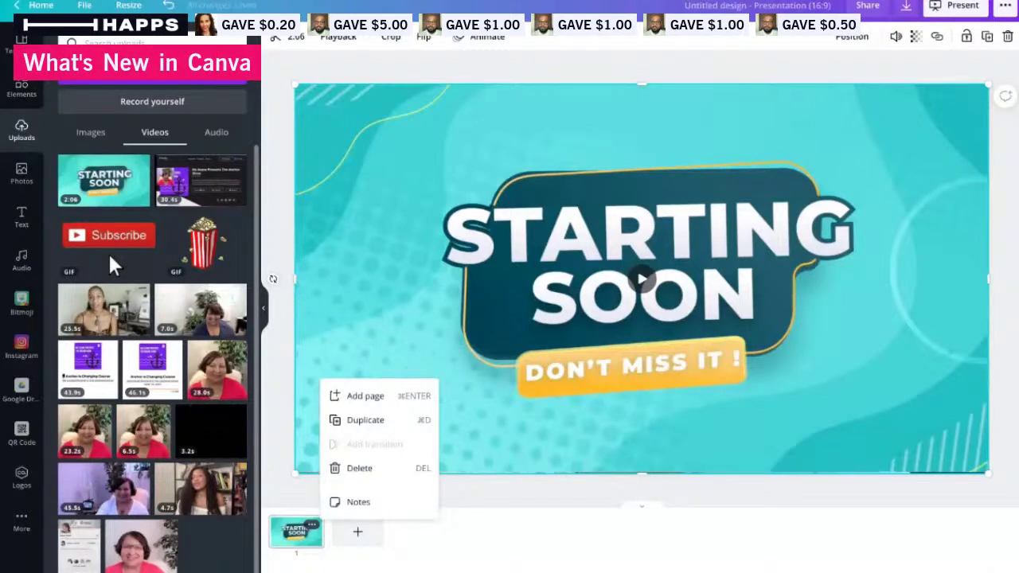
pyautogui.click(502, 555)
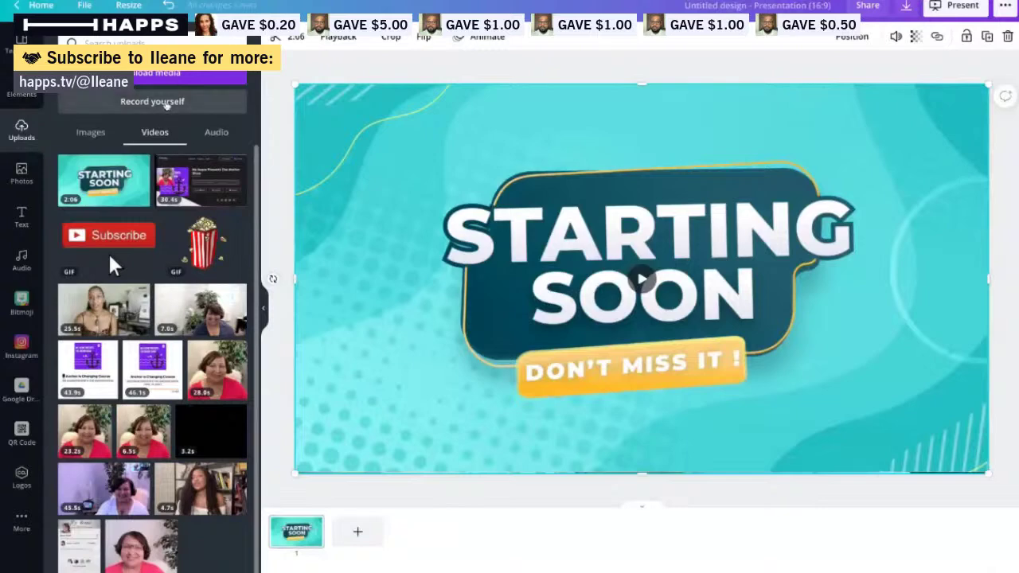
# - Try a short camera recording with Record yourself, end it and return to the presentation
pyautogui.click(166, 103)
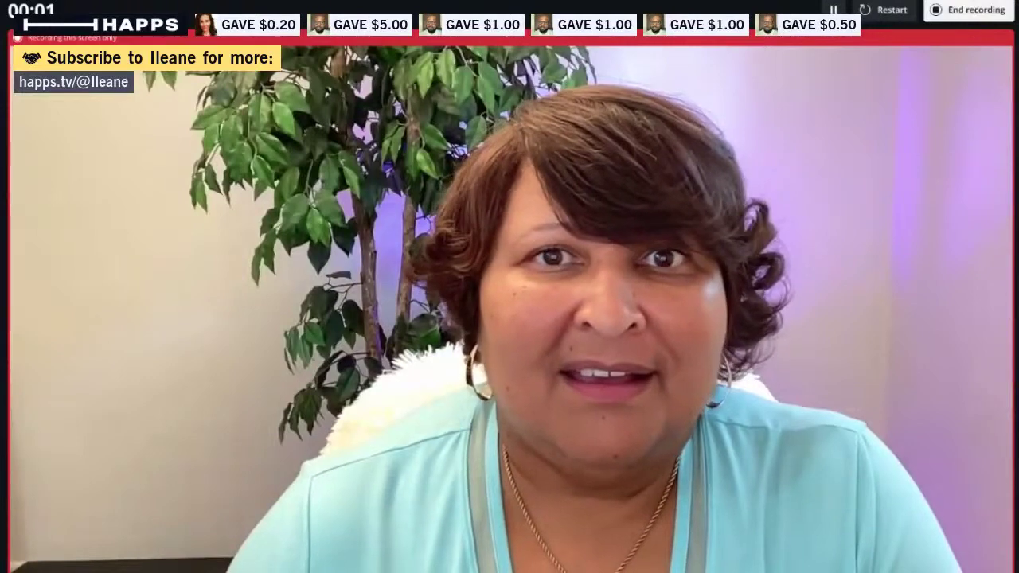
pyautogui.click(953, 13)
pyautogui.click(585, 377)
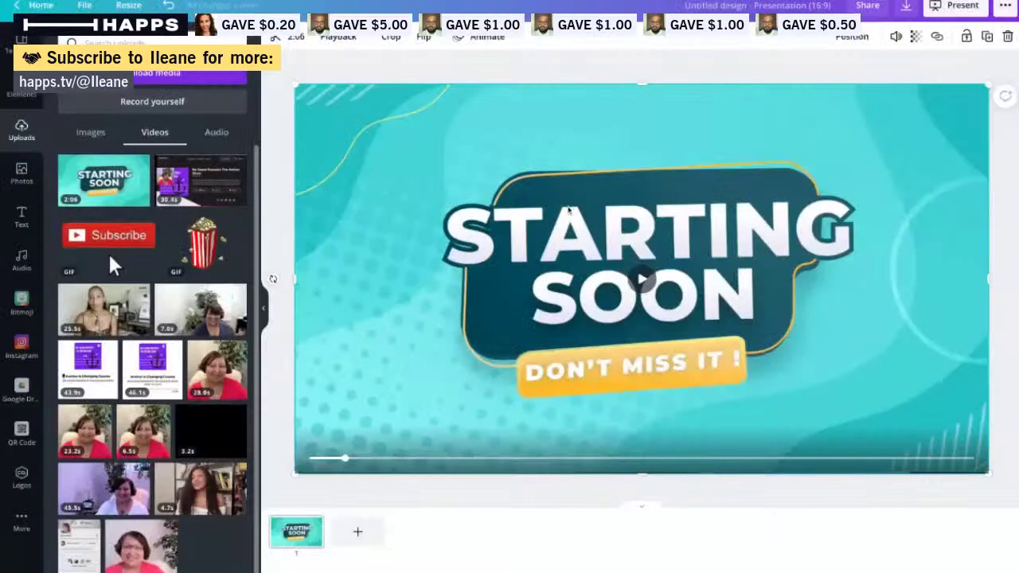
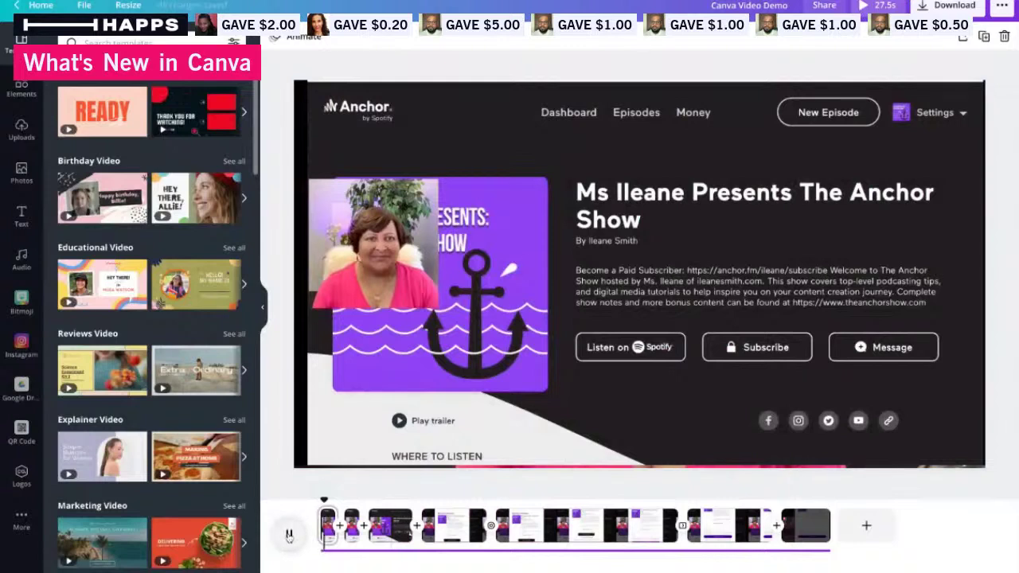
# - Play the video demo up to page 3 and split that page at the playhead while the hand graphic points at Subscribe
pyautogui.press('space')
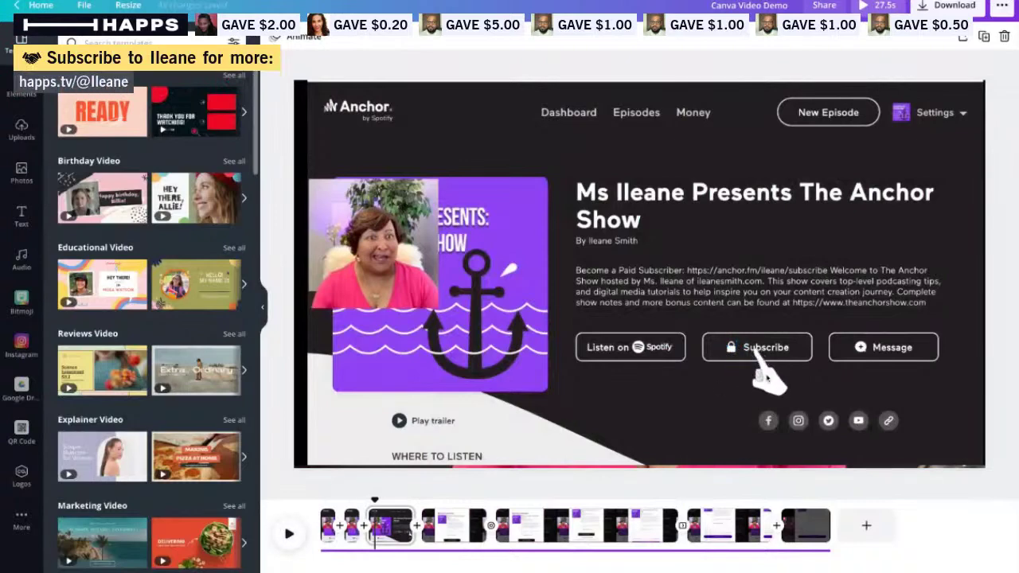
pyautogui.click(757, 370)
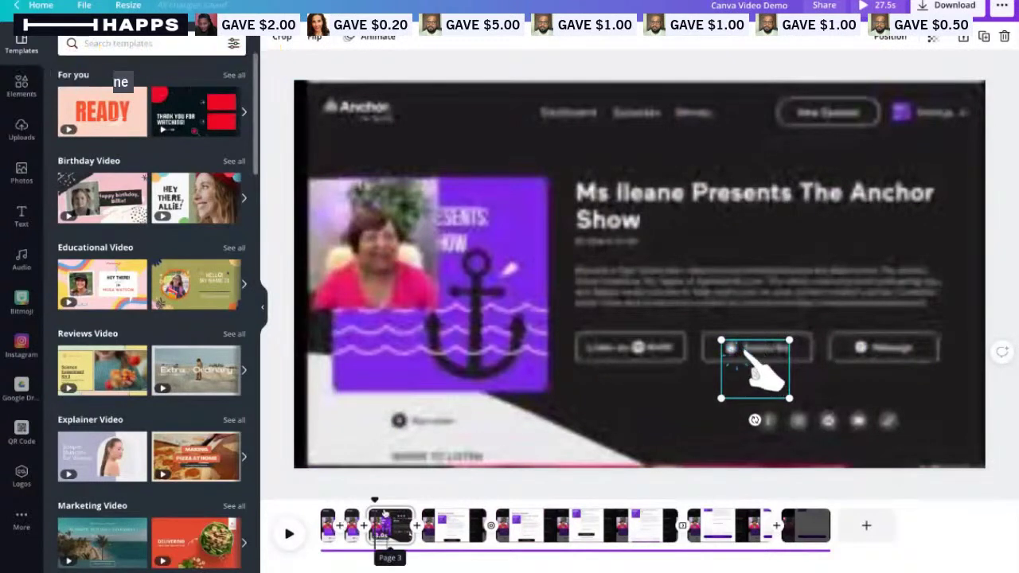
pyautogui.click(289, 534)
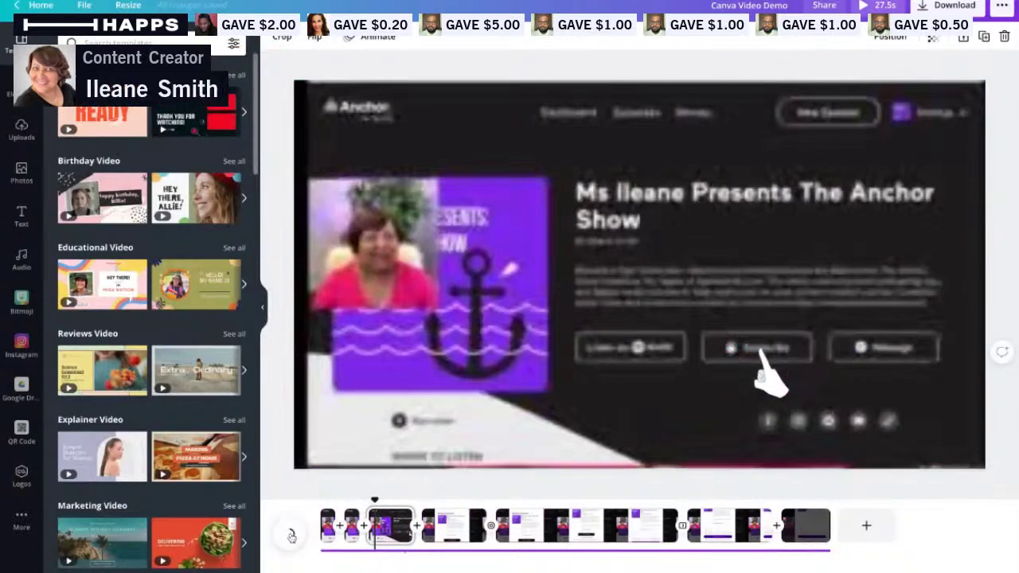
pyautogui.click(291, 535)
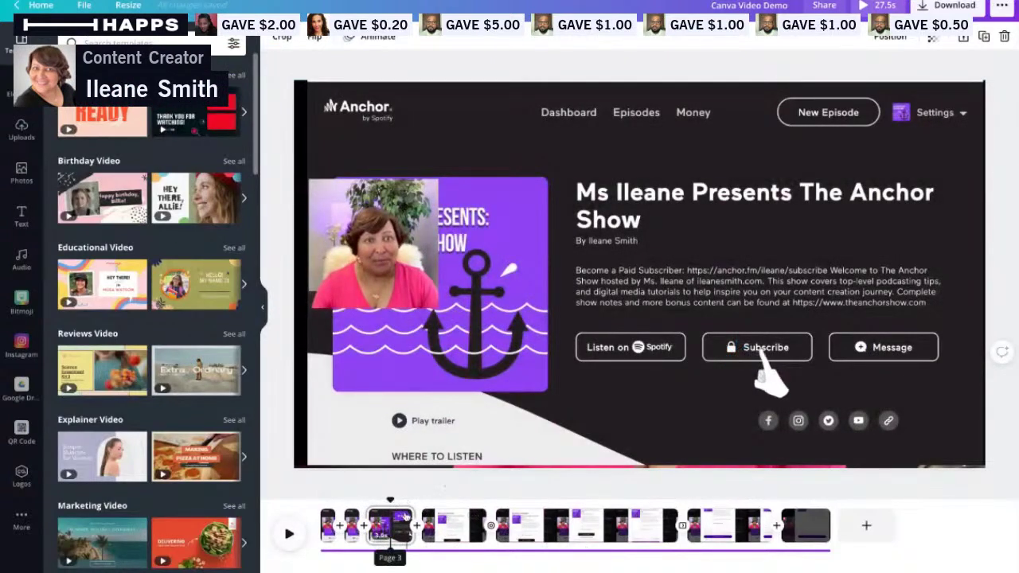
pyautogui.rightClick(406, 519)
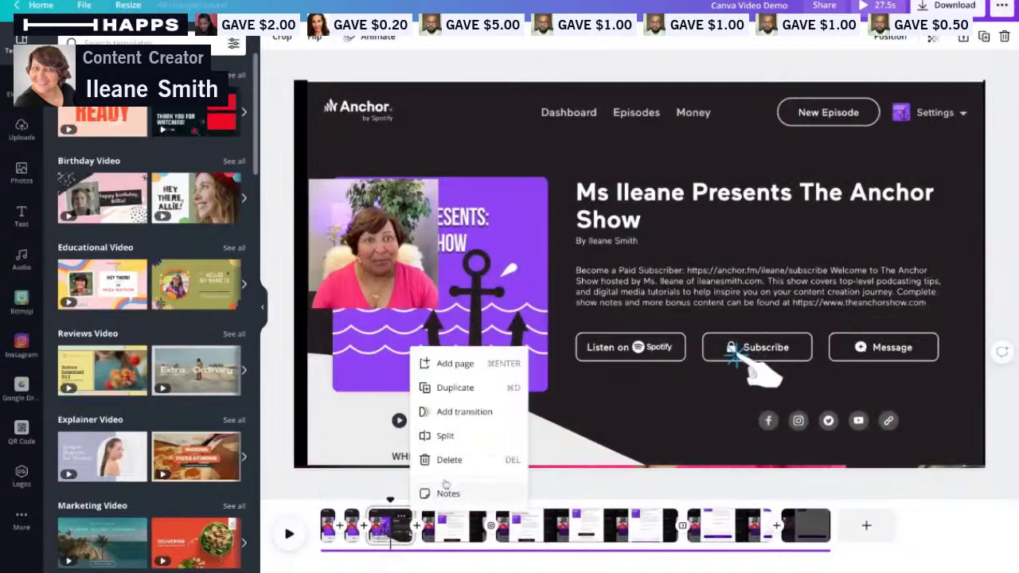
pyautogui.click(450, 439)
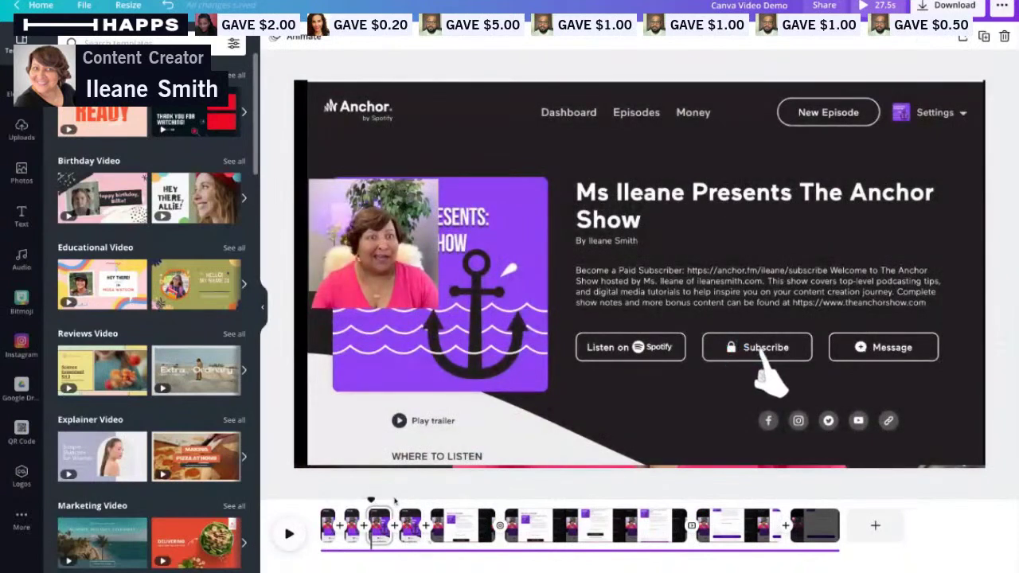
# - Play back the split pages from page 3 into page 5 to check how the hand graphic and the Subscribe pop-up play
pyautogui.press('space')
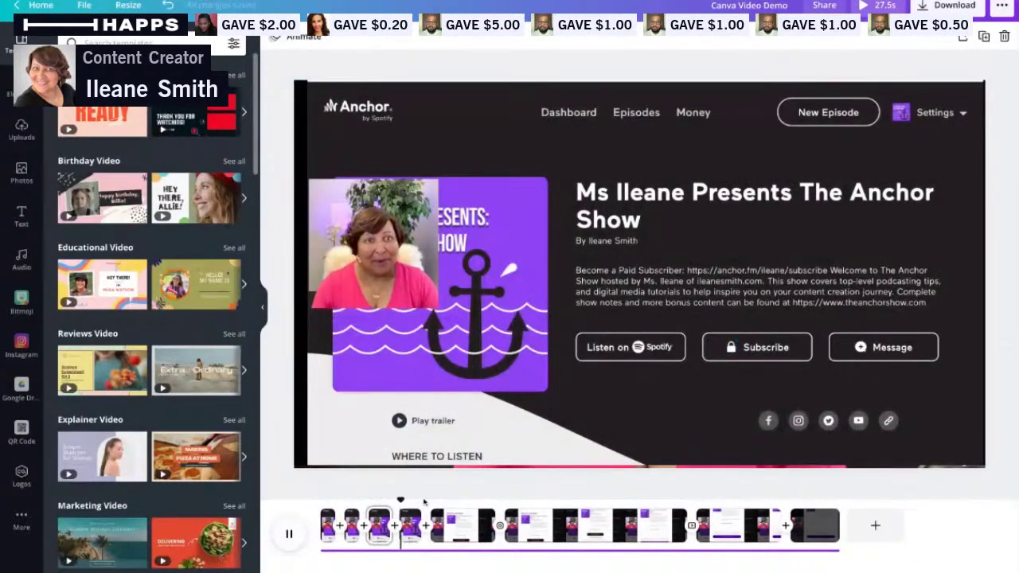
pyautogui.press('space')
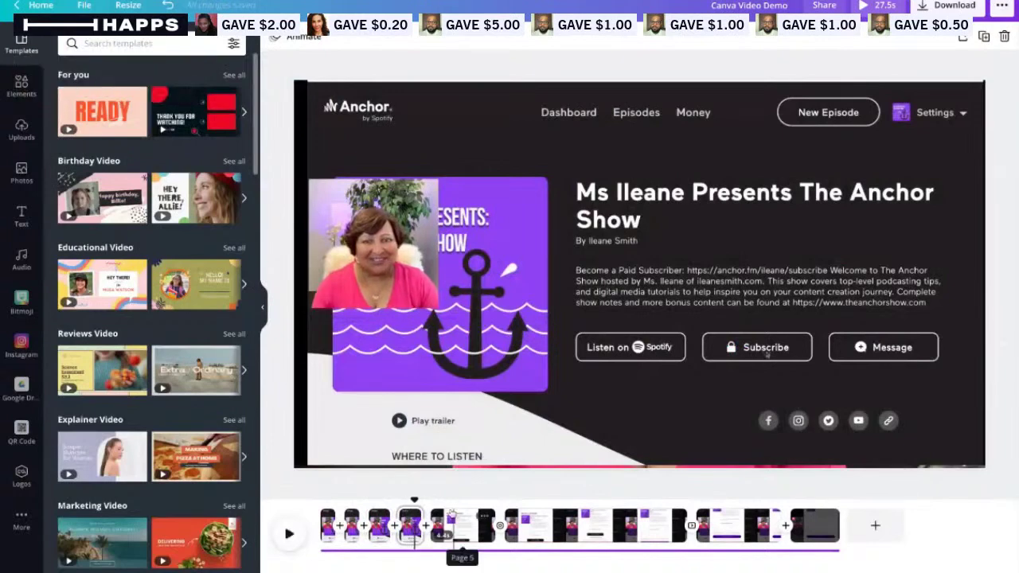
pyautogui.press('space')
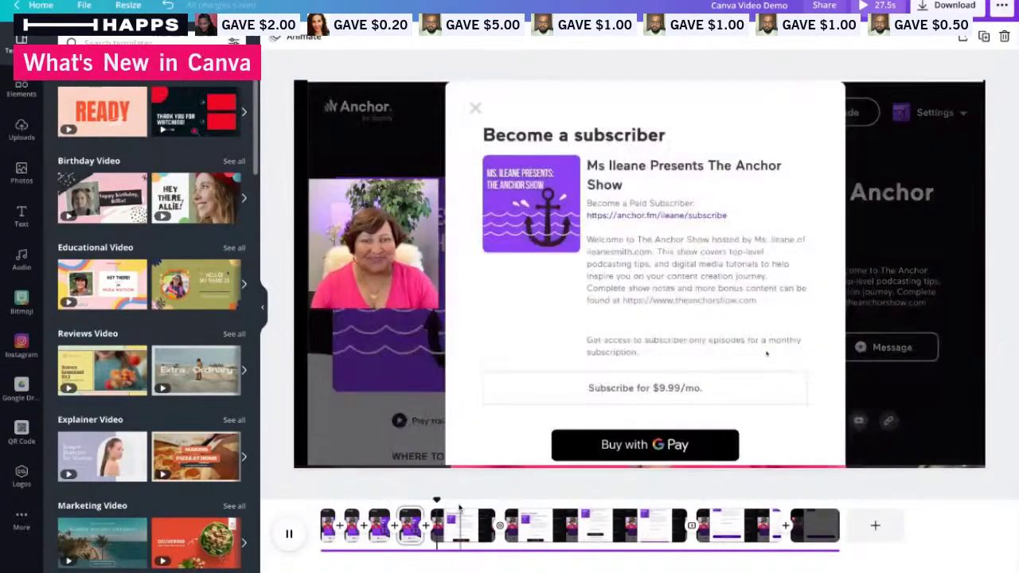
pyautogui.press('space')
pyautogui.moveTo(445, 502); pyautogui.dragTo(368, 502)
pyautogui.press('space')
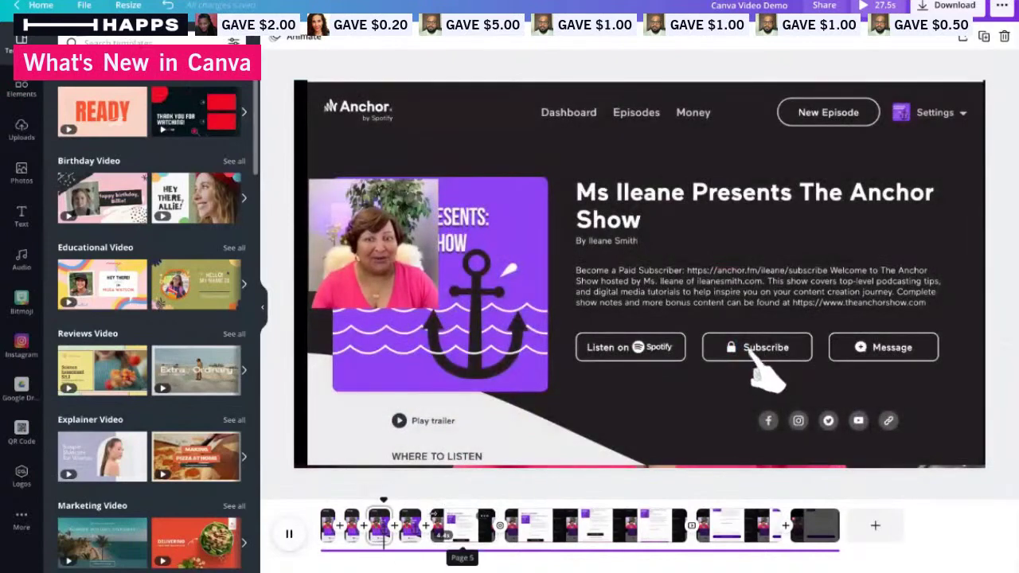
pyautogui.press('space')
pyautogui.press('space')
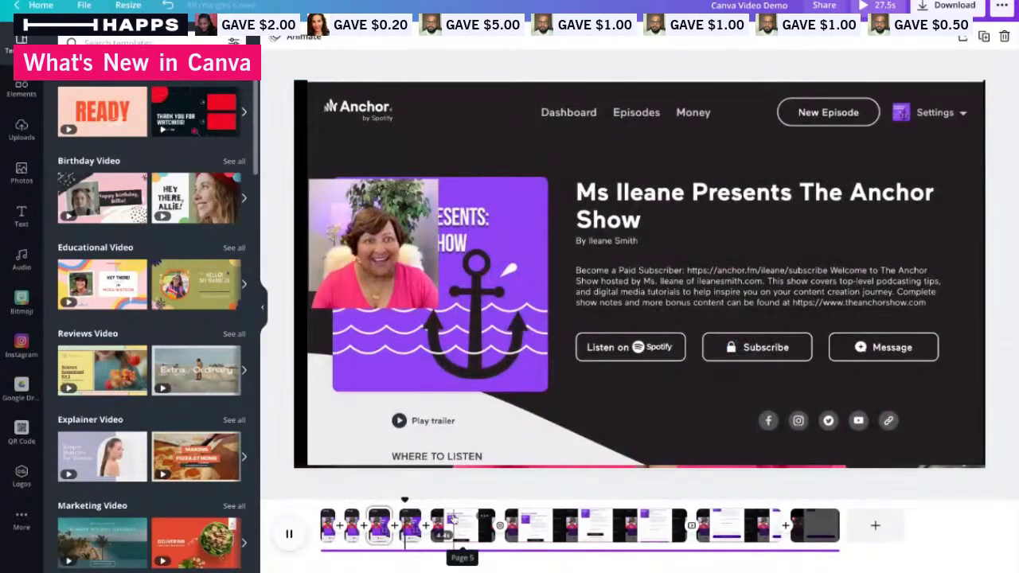
pyautogui.press('space')
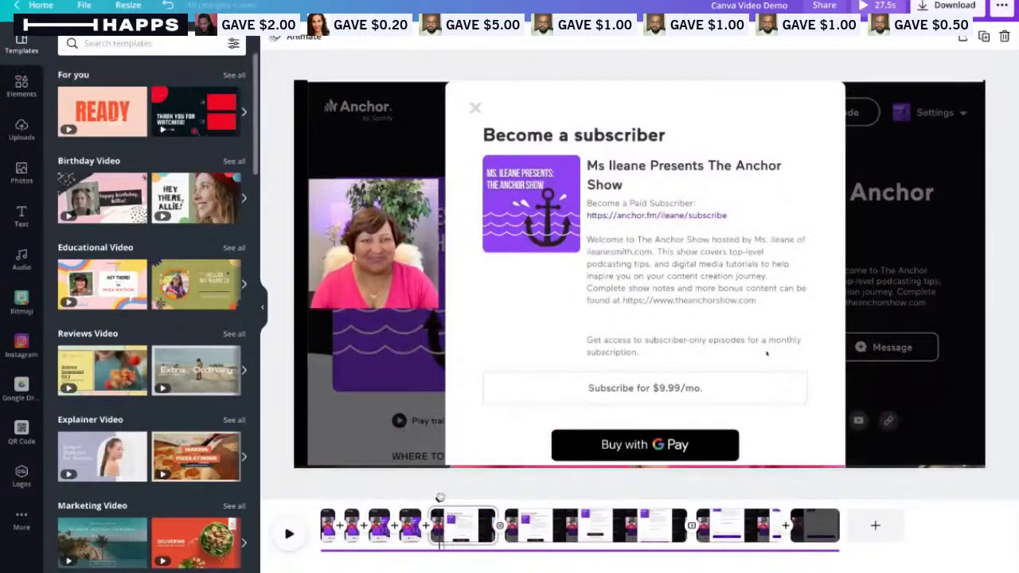
# - Change the transition after page 5, which shows the Become a subscriber pop-up, to Slide with the upward direction
pyautogui.moveTo(440, 498); pyautogui.dragTo(448, 501)
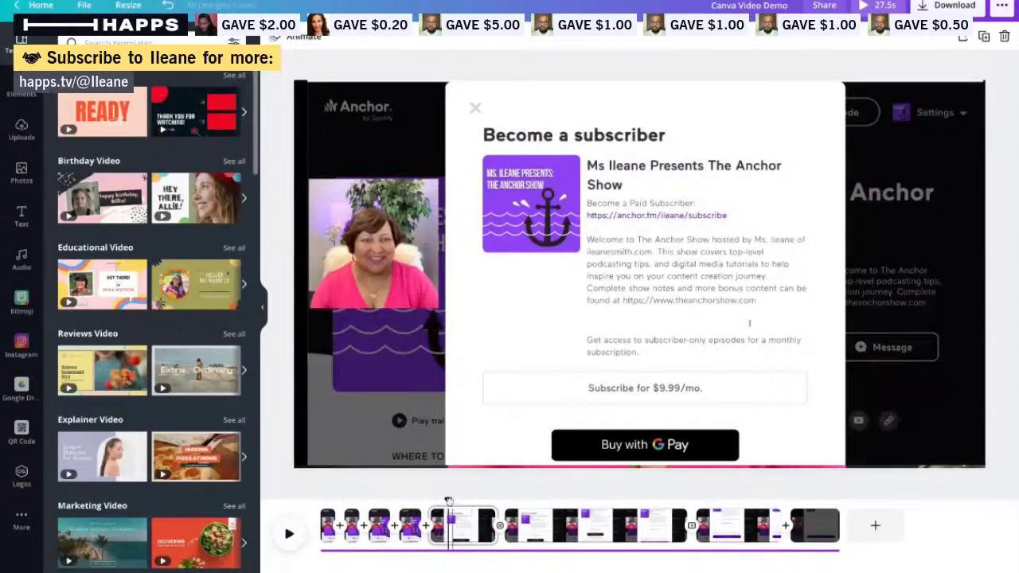
pyautogui.click(484, 518)
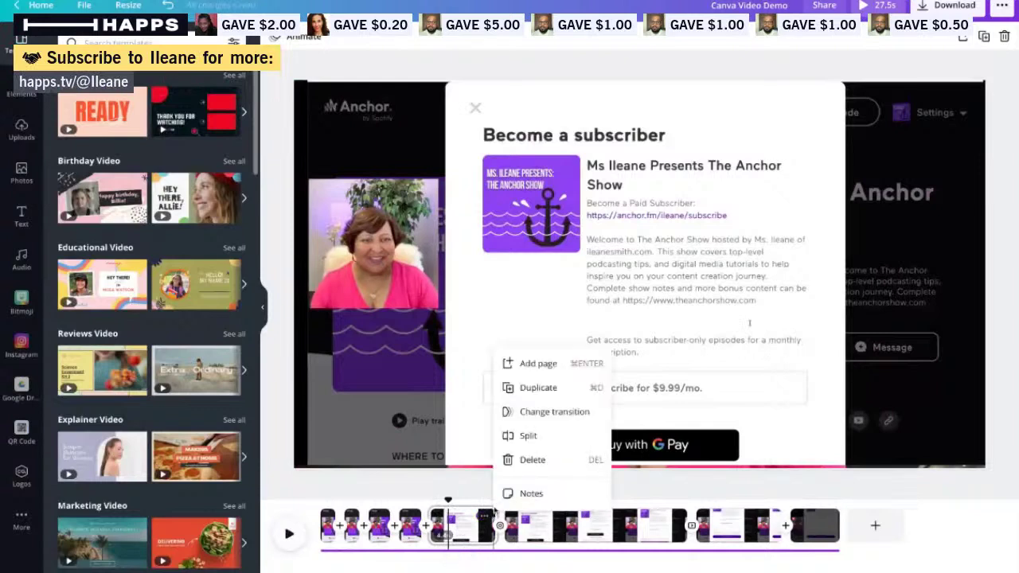
pyautogui.click(541, 412)
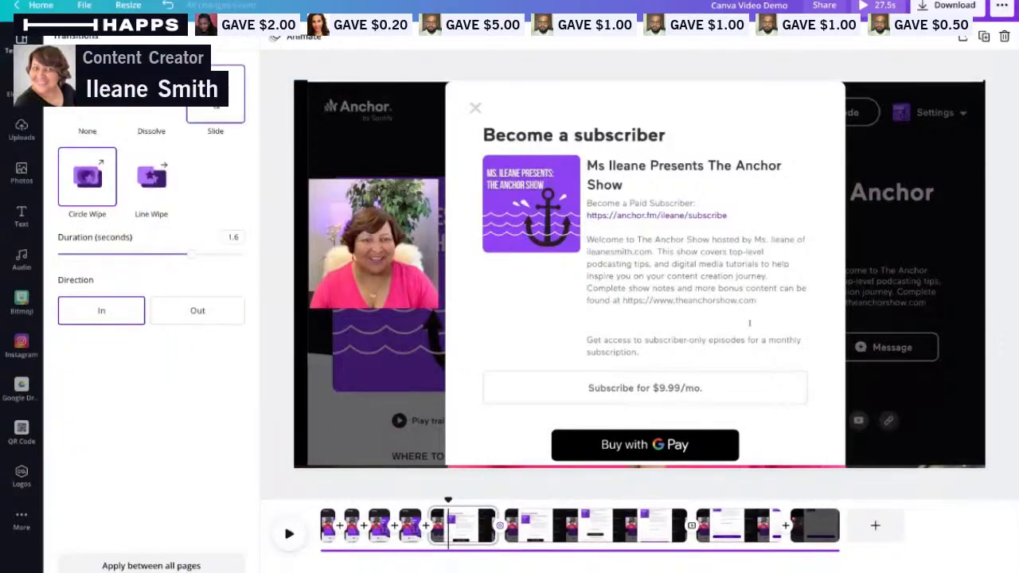
pyautogui.click(215, 94)
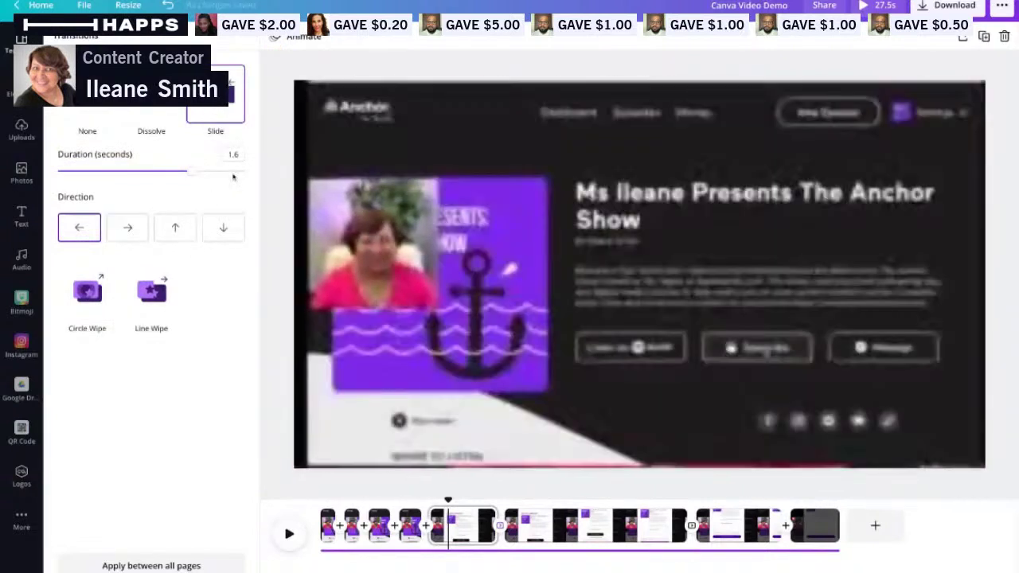
pyautogui.click(178, 232)
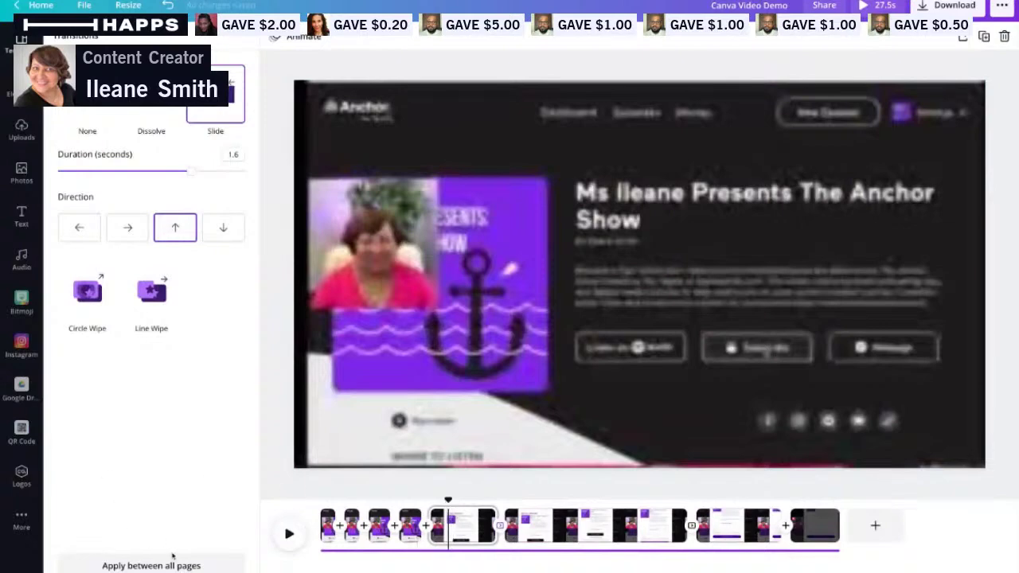
# - Apply the slide transition between all pages and play the timeline from page 4 into page 6
pyautogui.moveTo(448, 499); pyautogui.dragTo(405, 500)
pyautogui.press('space')
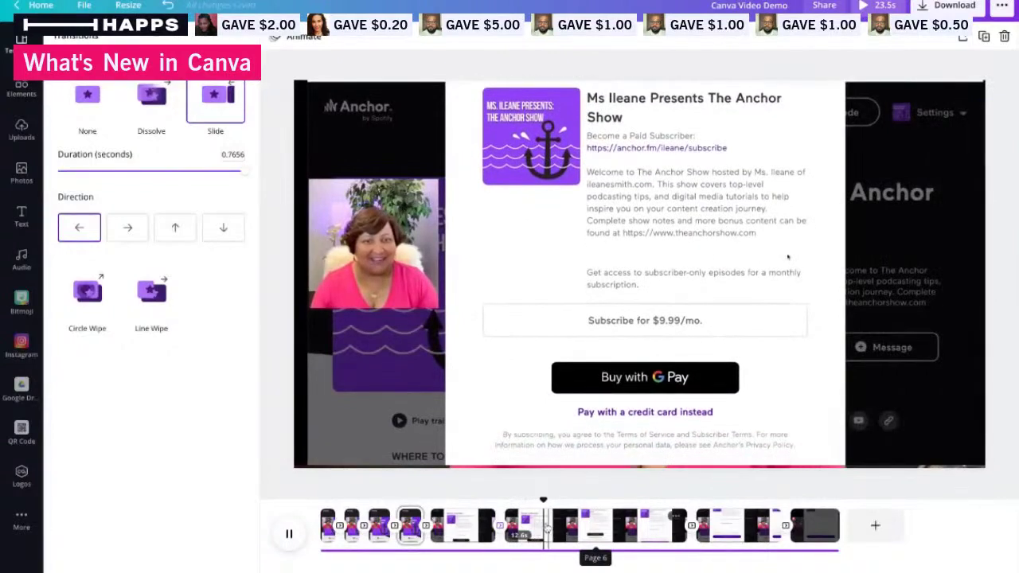
pyautogui.click(548, 527)
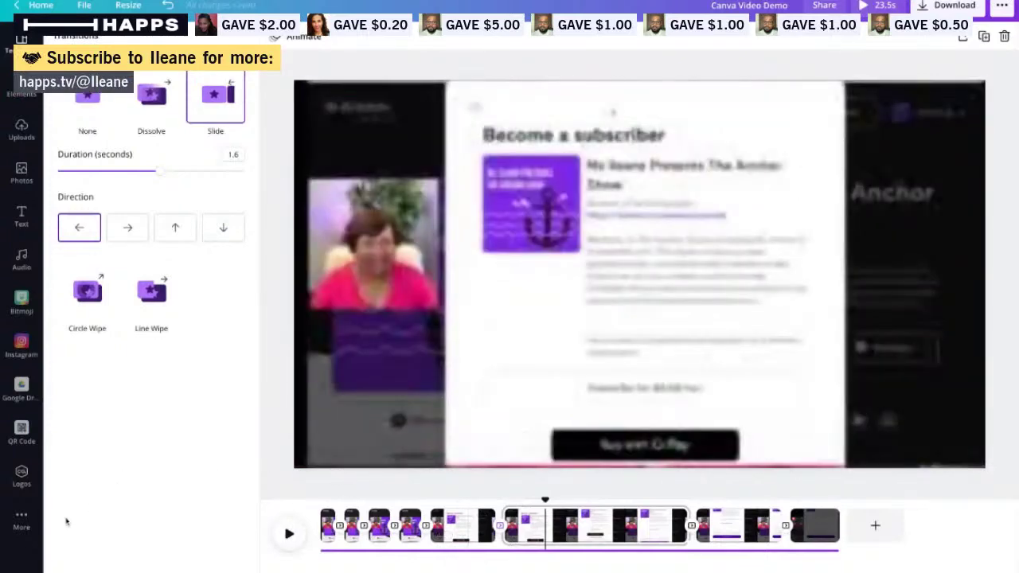
# - Play the page 6 clip briefly and add the Permanent Record audio track to the timeline
pyautogui.click(22, 261)
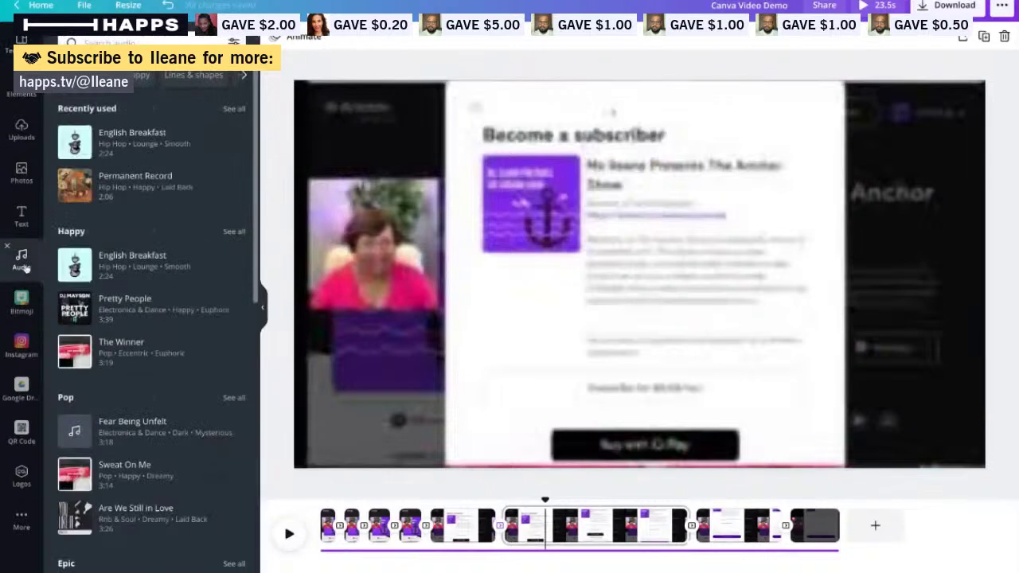
pyautogui.click(425, 360)
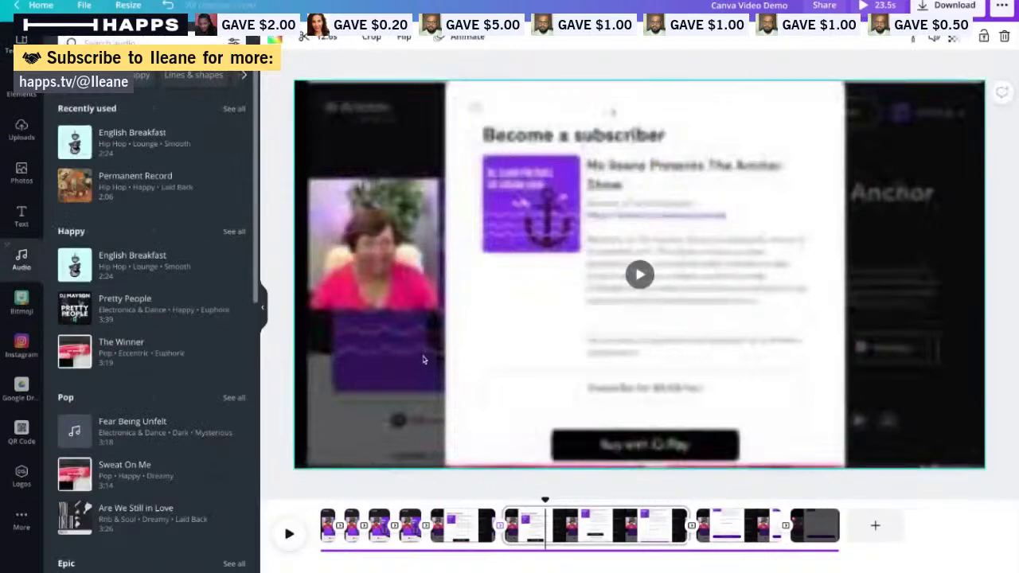
pyautogui.click(639, 274)
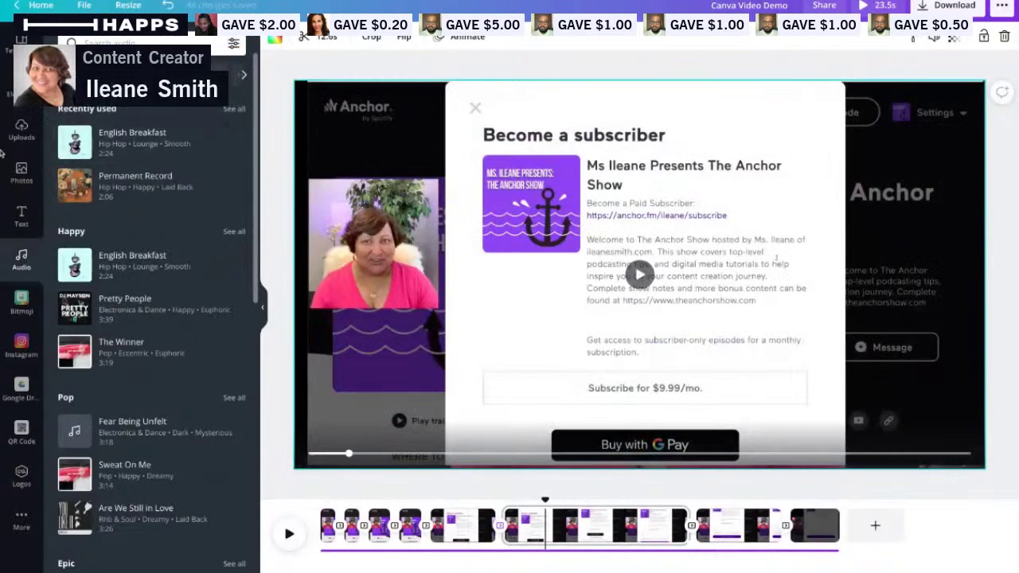
pyautogui.click(158, 188)
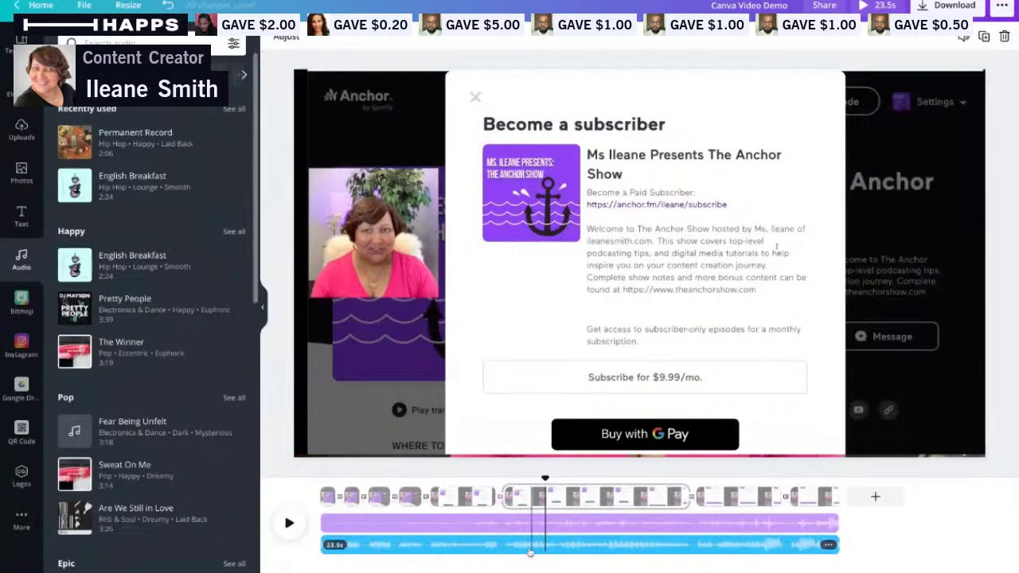
# - Open the added audio track's Adjust mode to examine how its section fits the timeline, and exit it
pyautogui.click(531, 552)
pyautogui.click(516, 548)
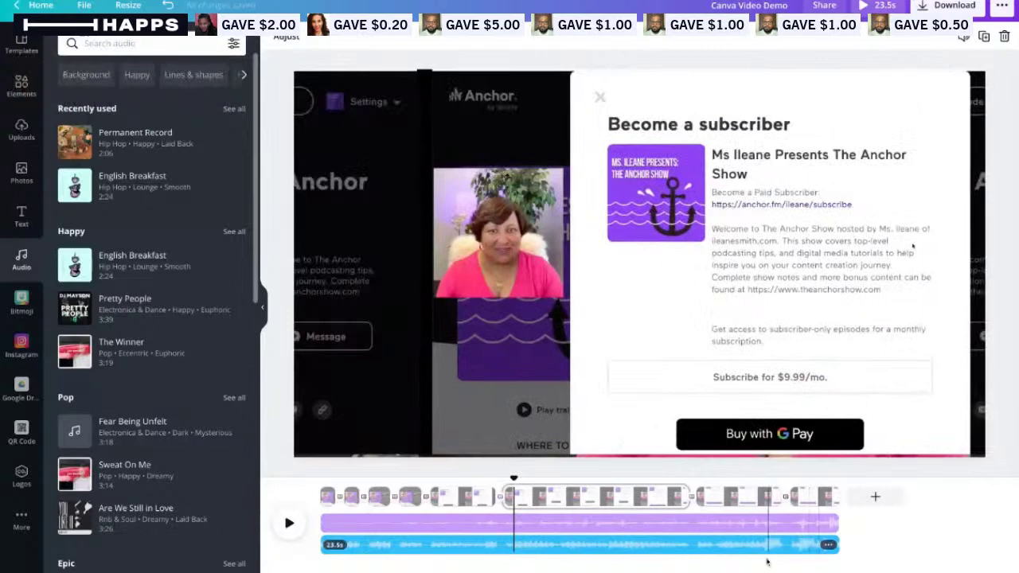
pyautogui.click(768, 551)
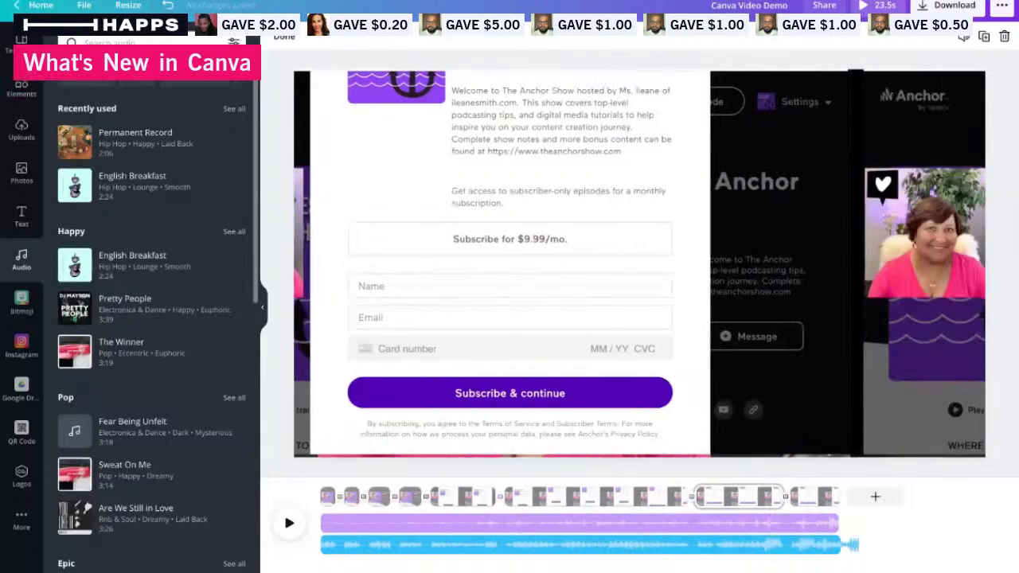
pyautogui.click(828, 545)
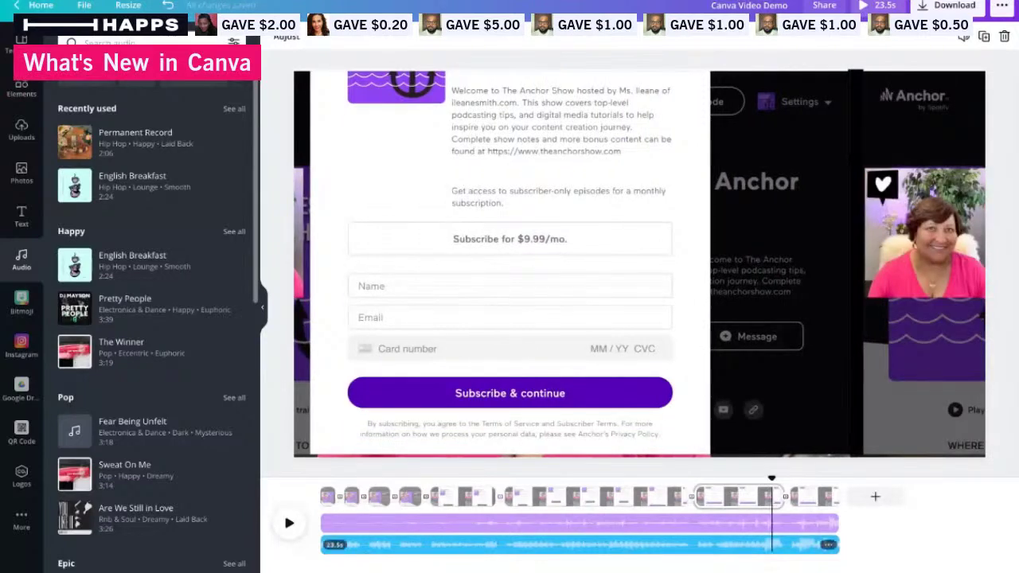
pyautogui.click(829, 545)
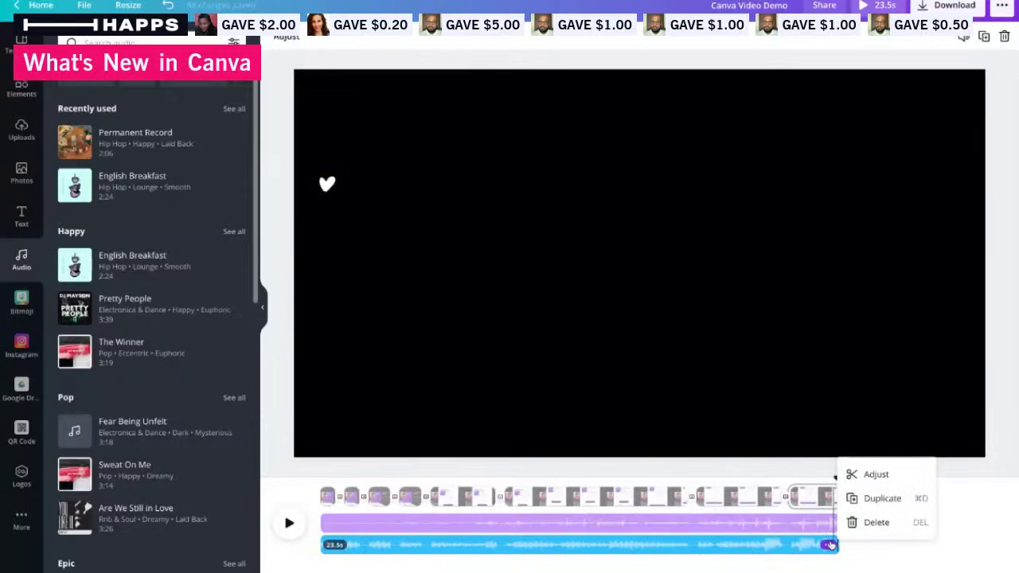
pyautogui.click(876, 478)
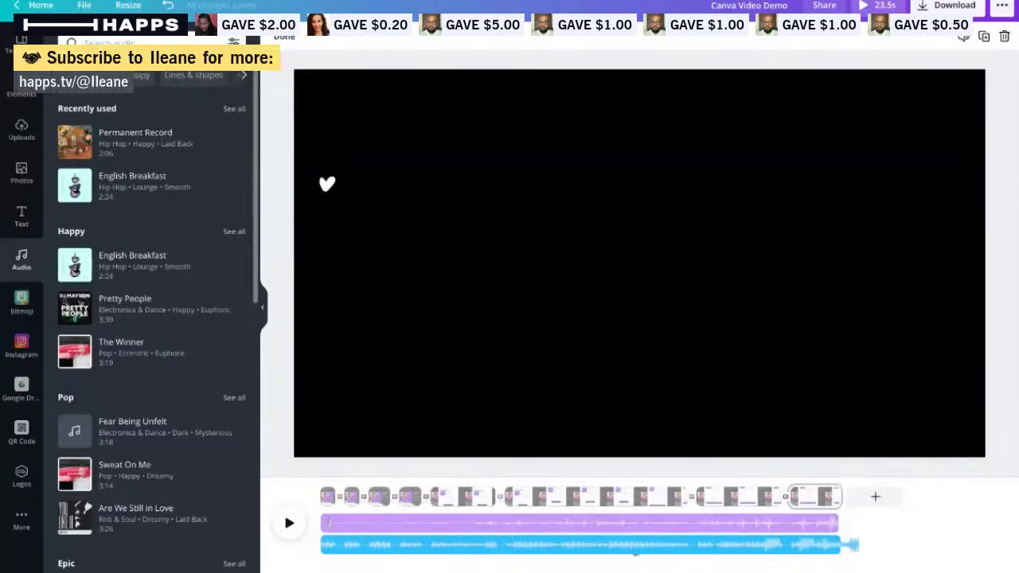
pyautogui.click(634, 548)
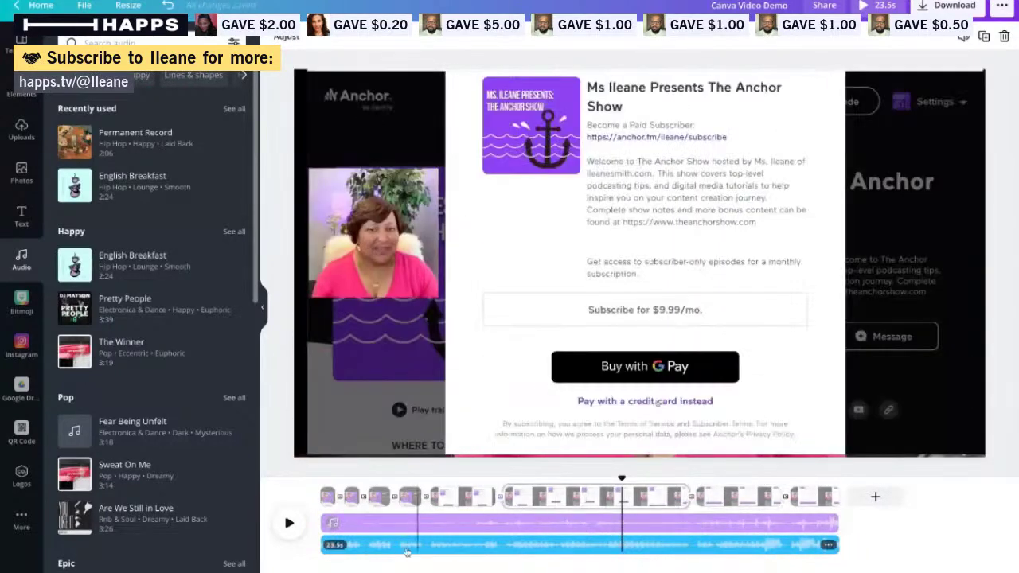
# - Play the opening pages with the audio and examine the Permanent Record track's section in Adjust mode
pyautogui.click(333, 545)
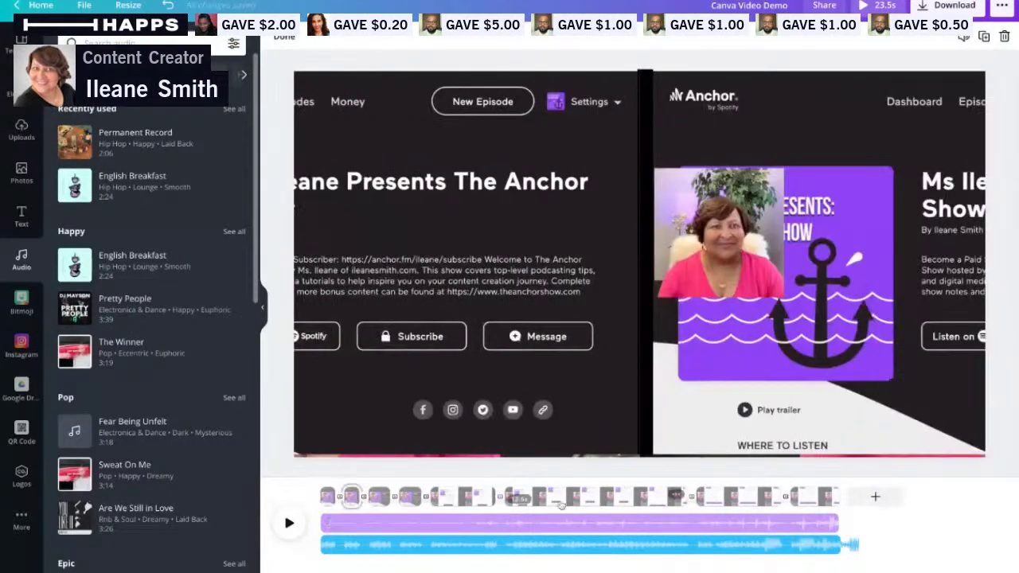
pyautogui.click(289, 523)
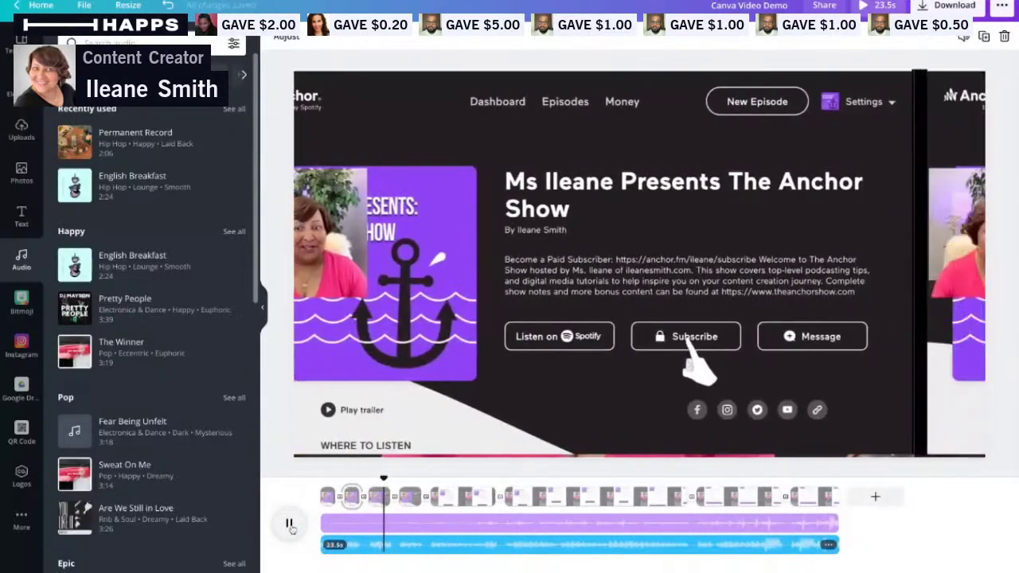
pyautogui.click(289, 524)
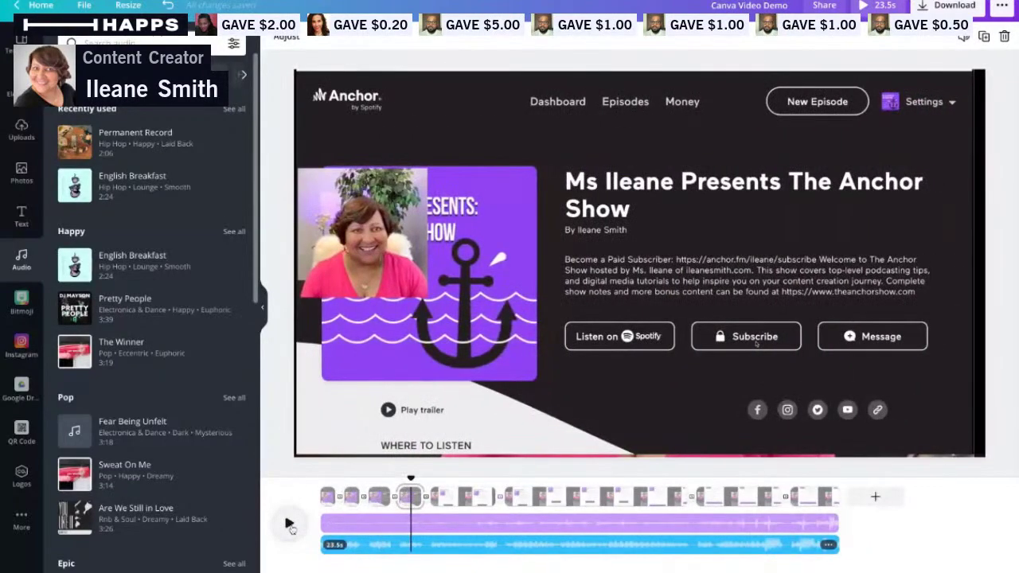
pyautogui.click(348, 547)
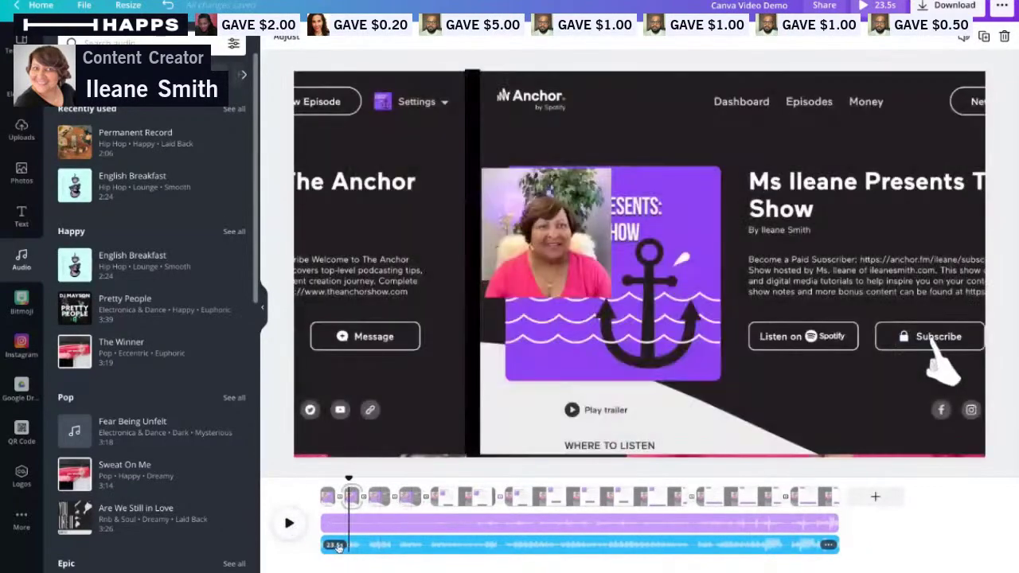
pyautogui.click(338, 547)
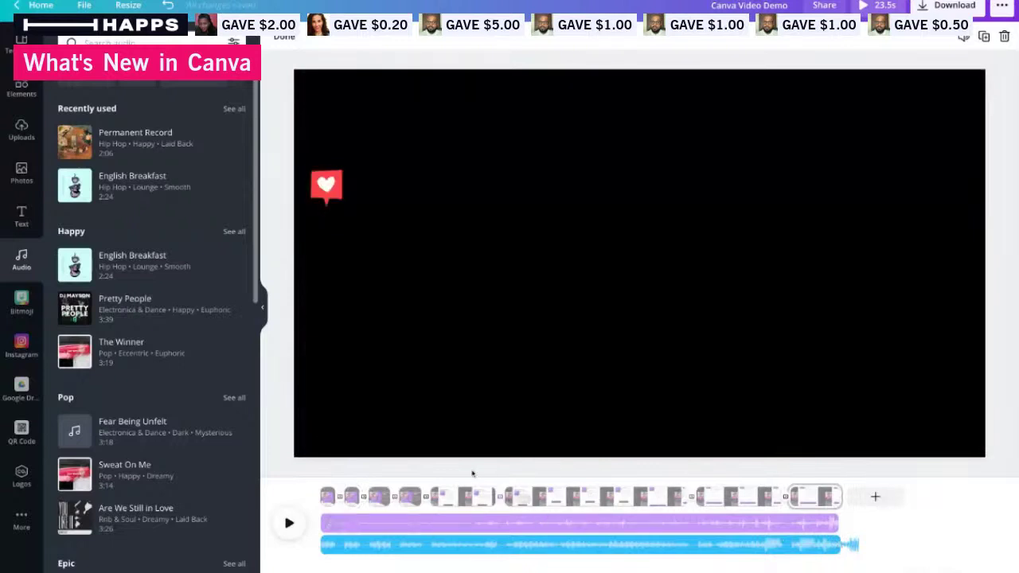
pyautogui.press('Escape')
pyautogui.click(455, 490)
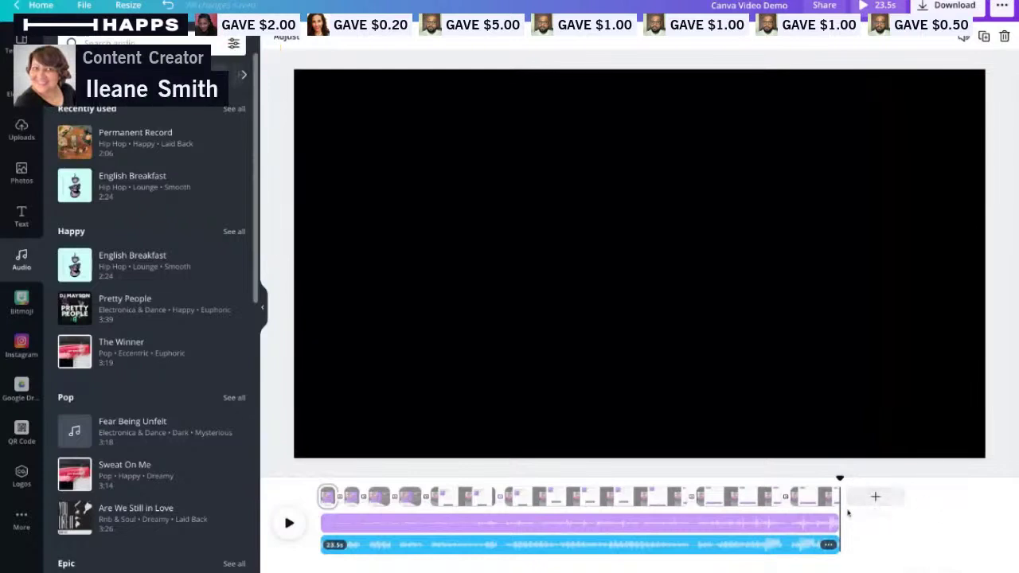
# - Delete the purple audio track above the Permanent Record track from the timeline
pyautogui.click(753, 524)
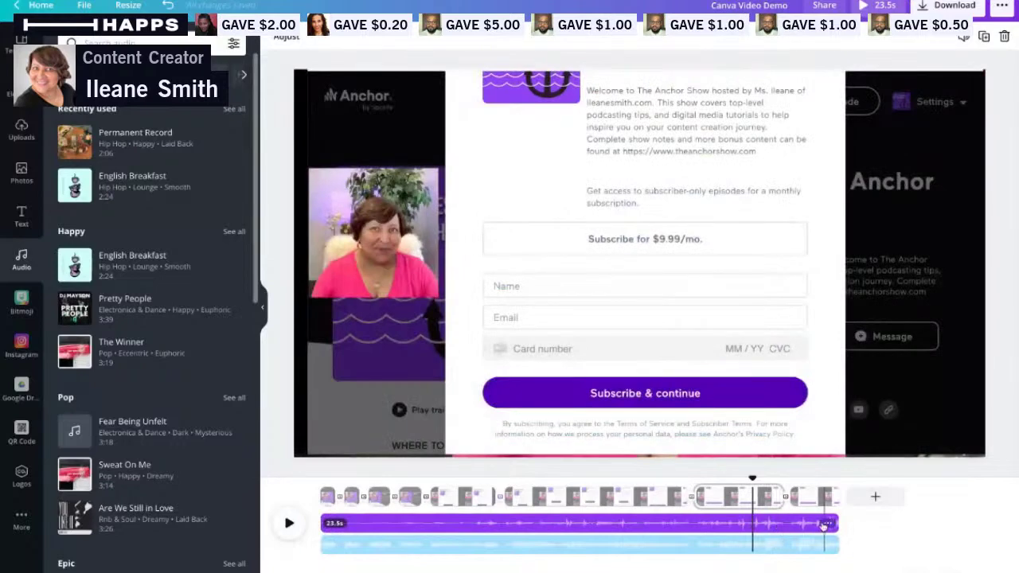
pyautogui.click(829, 524)
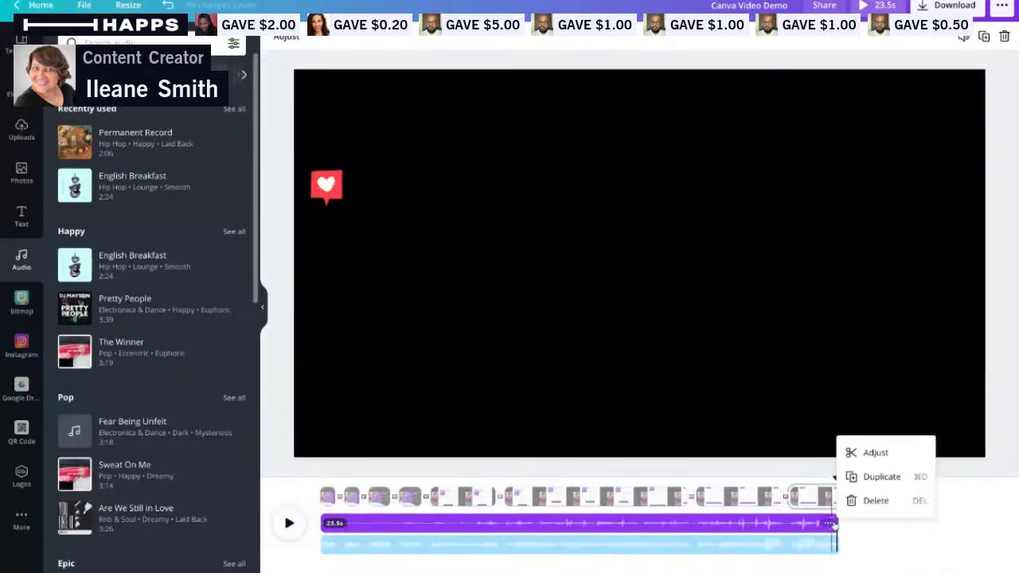
pyautogui.click(876, 500)
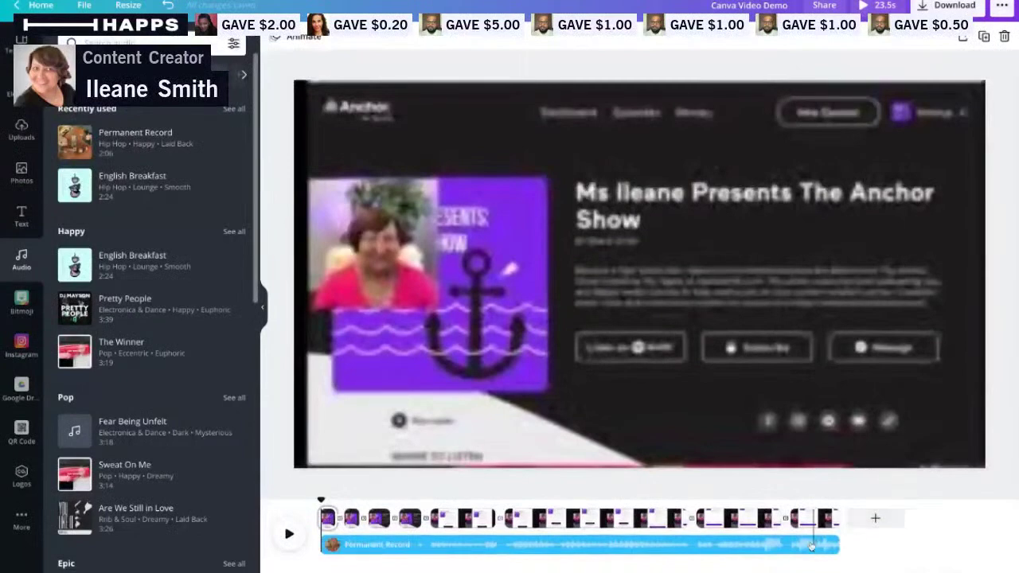
# - Adjust the Permanent Record track so its used section starts about 4.6 s into the song
pyautogui.click(811, 546)
pyautogui.click(829, 546)
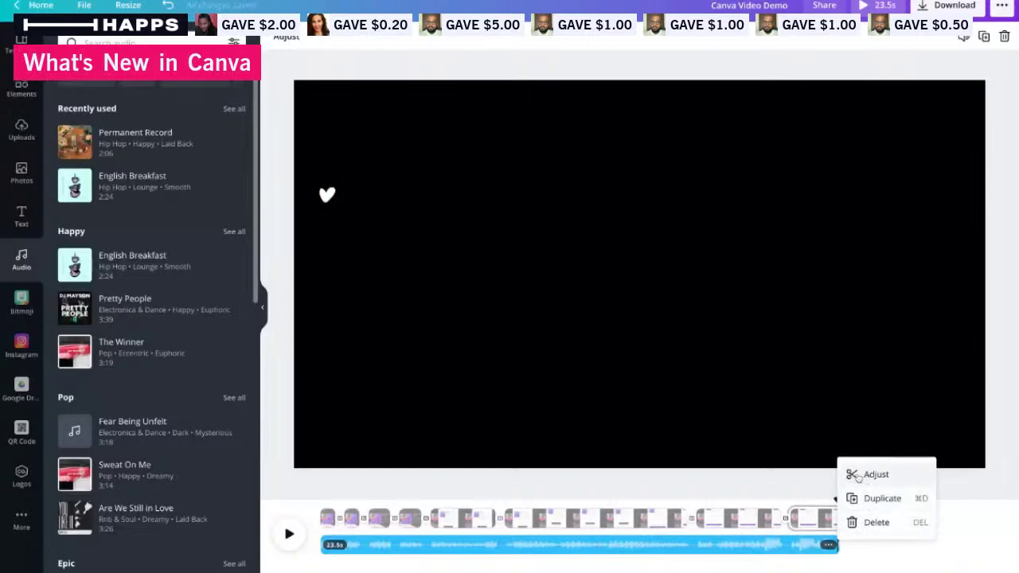
pyautogui.click(883, 478)
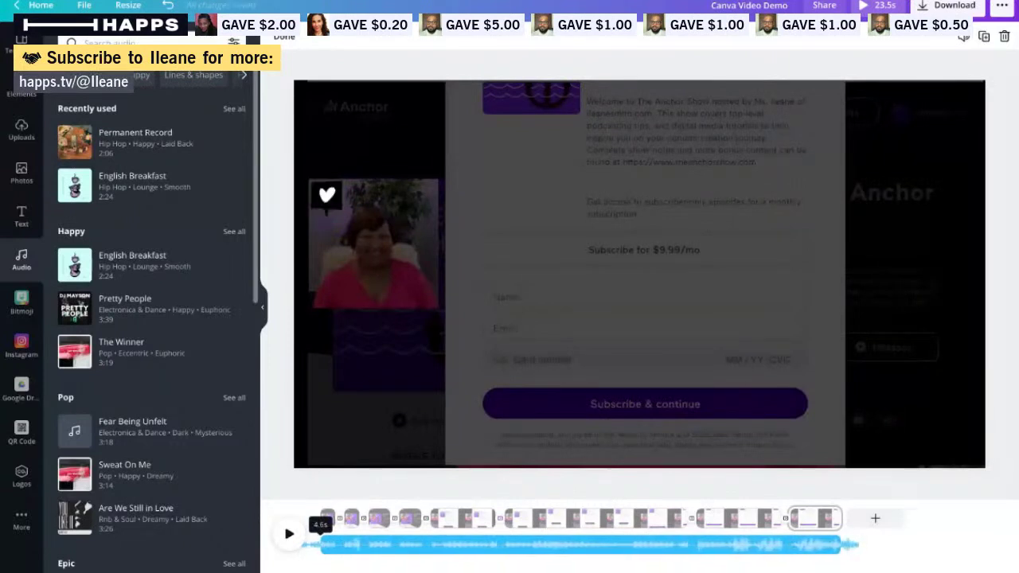
pyautogui.click(832, 545)
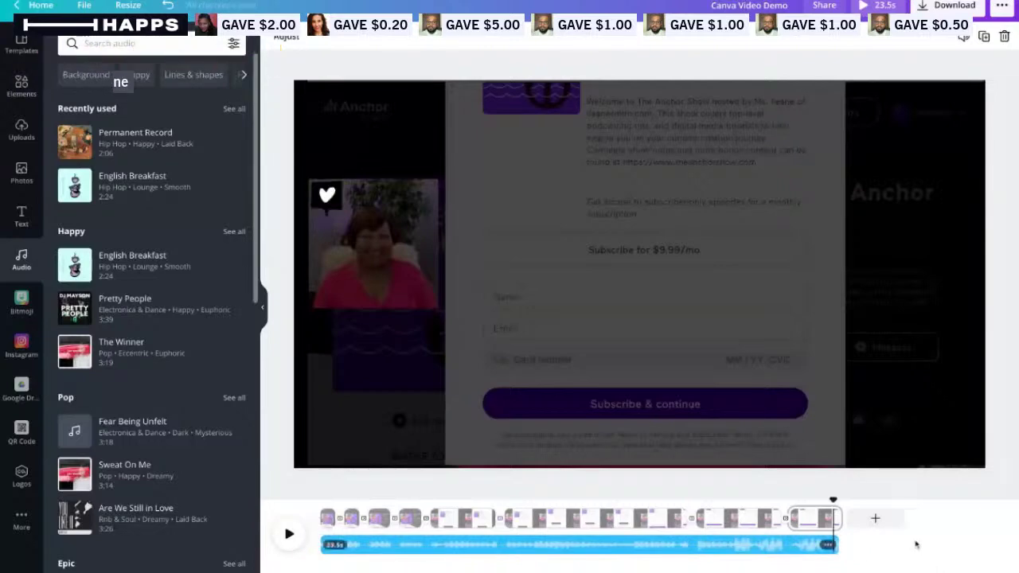
# - Play page 7, which shows the card details form, to about its middle and split the page there
pyautogui.click(715, 519)
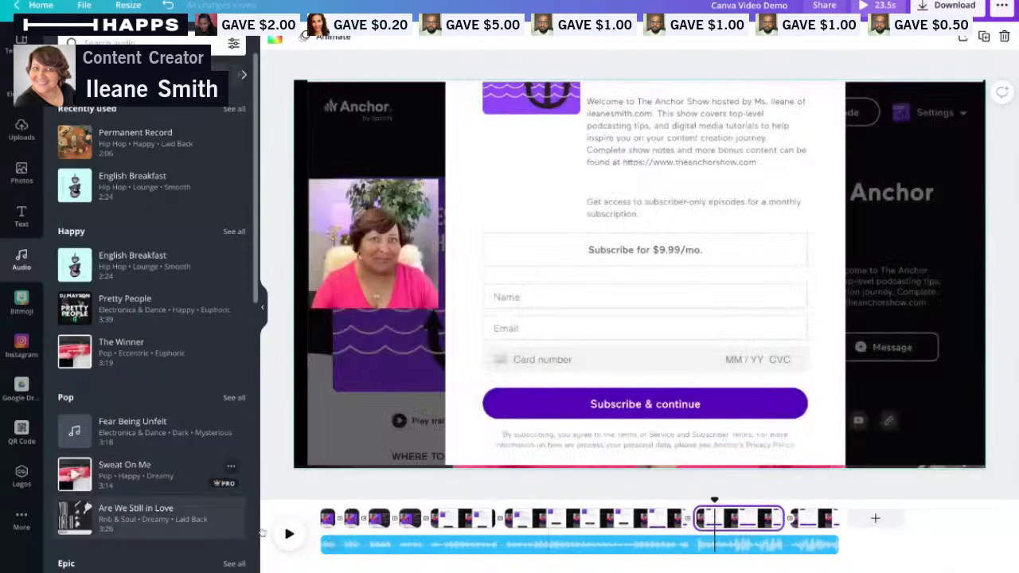
pyautogui.click(290, 535)
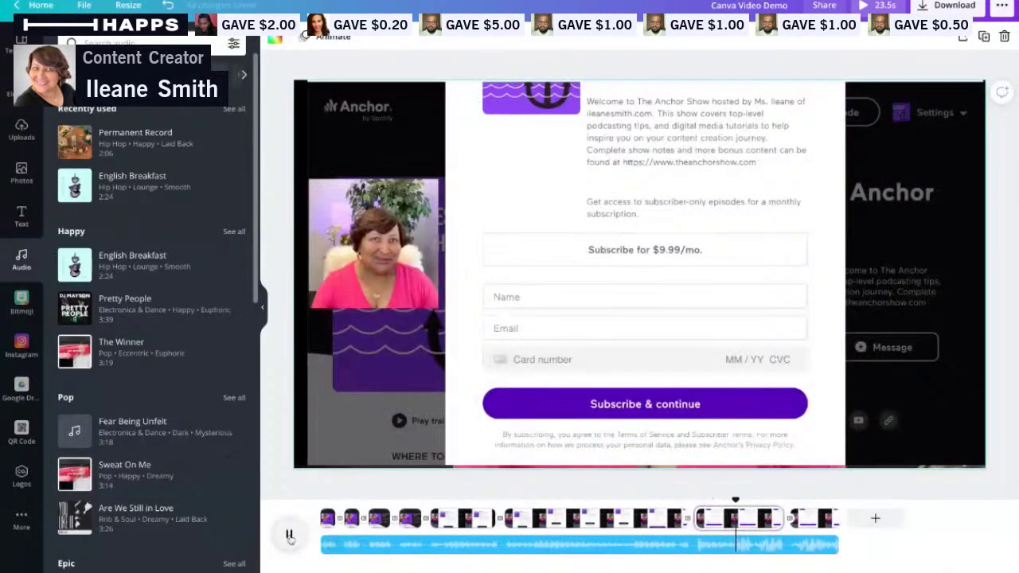
pyautogui.click(290, 535)
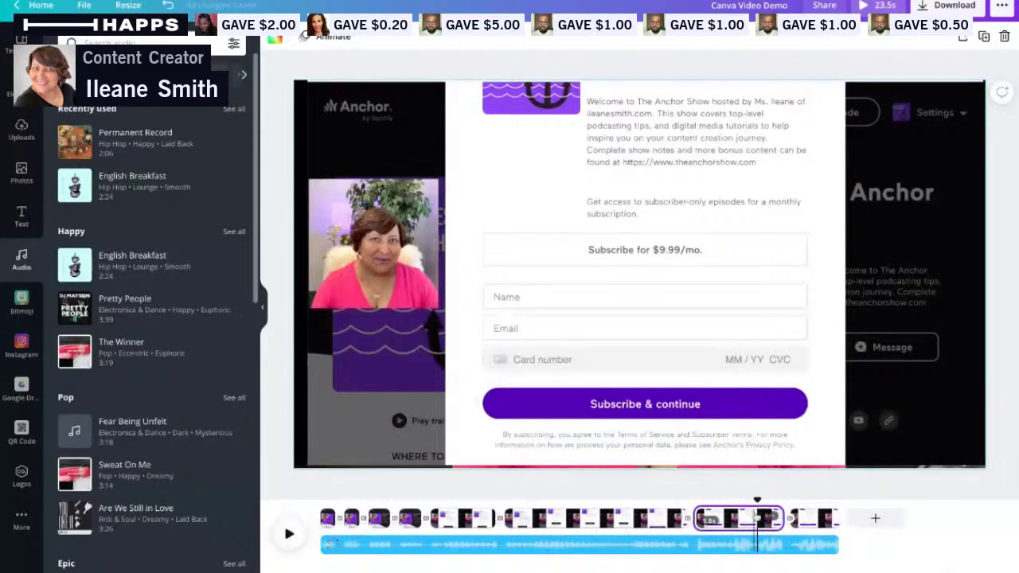
pyautogui.rightClick(770, 519)
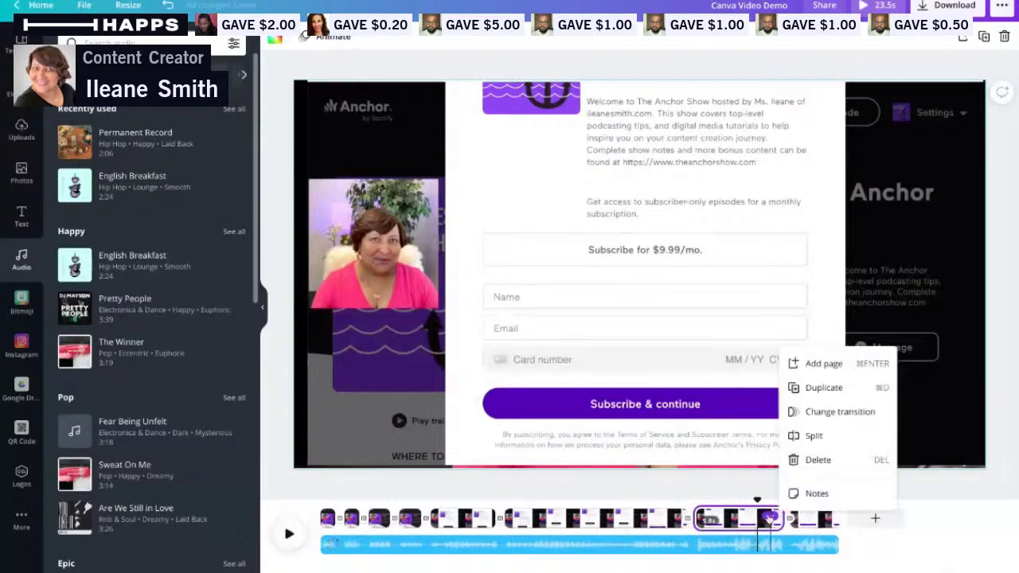
pyautogui.click(812, 437)
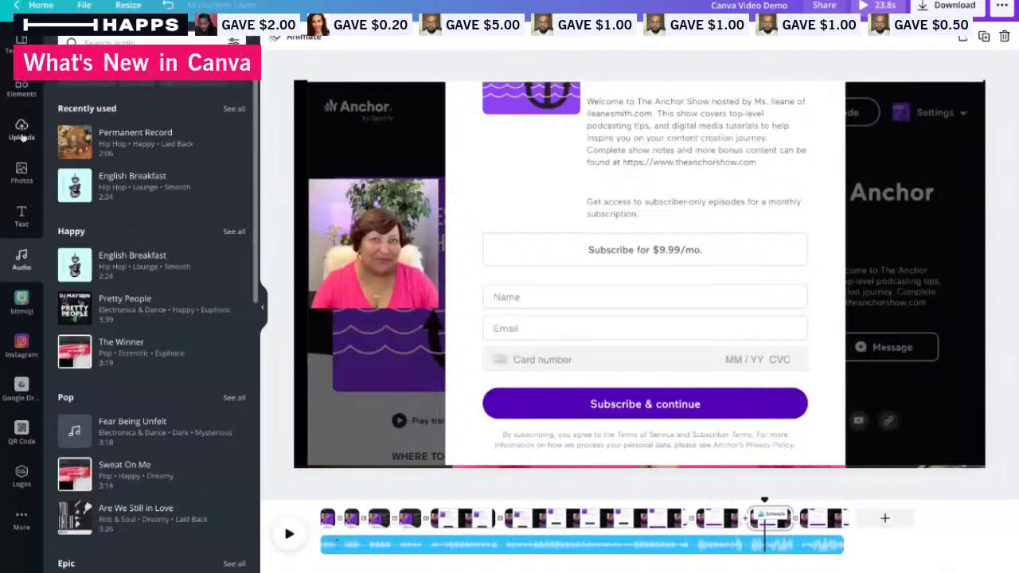
# - Add the pink starburst graphic to the second part of the split page and shrink it slightly
pyautogui.click(21, 87)
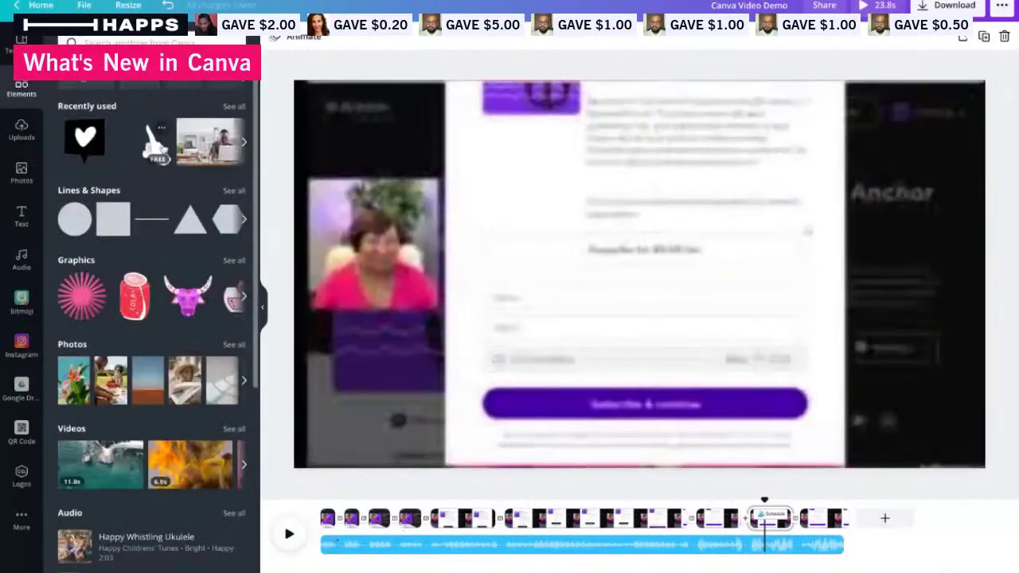
pyautogui.click(243, 142)
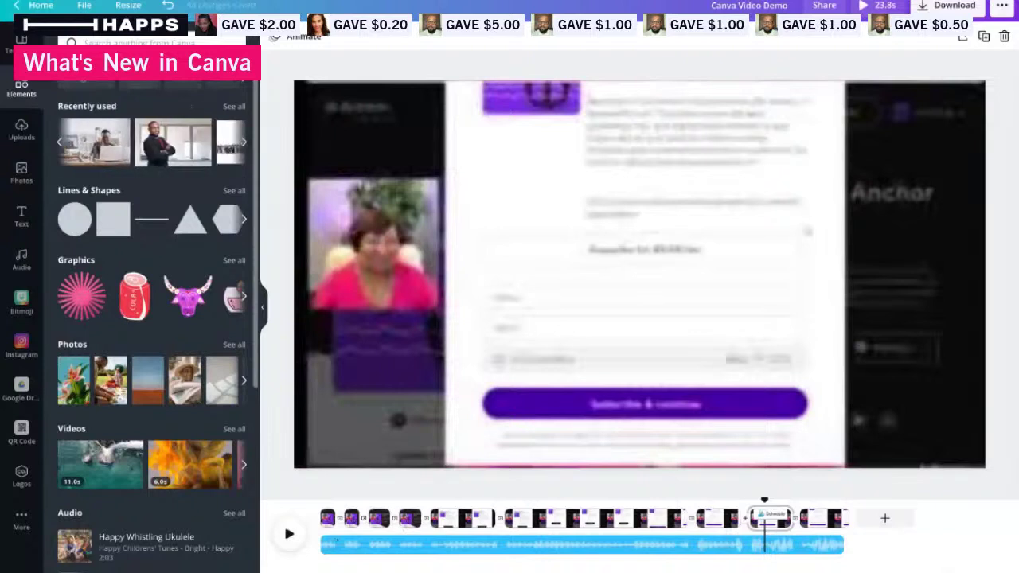
pyautogui.click(88, 297)
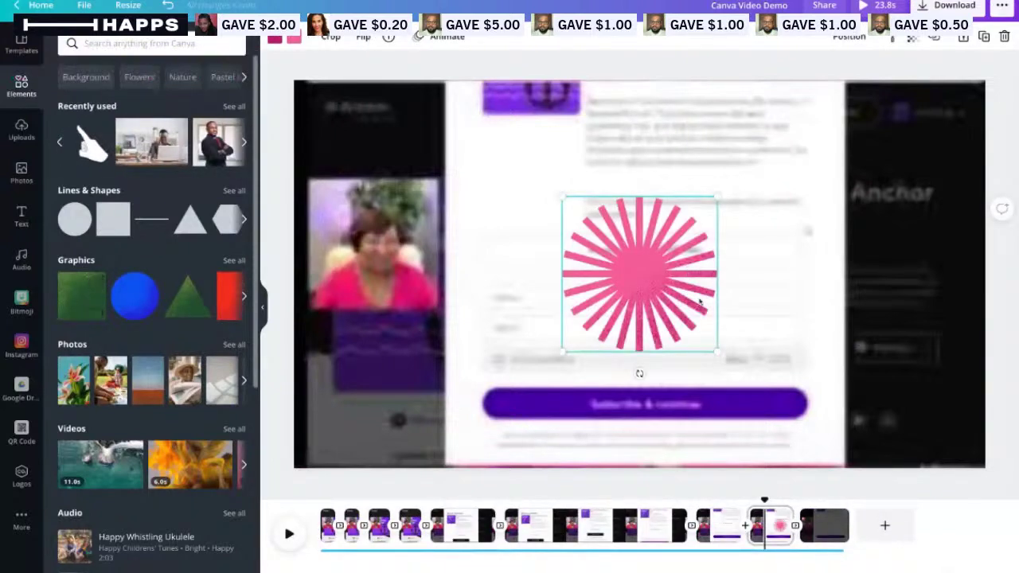
pyautogui.moveTo(718, 354); pyautogui.dragTo(716, 352)
pyautogui.click(739, 461)
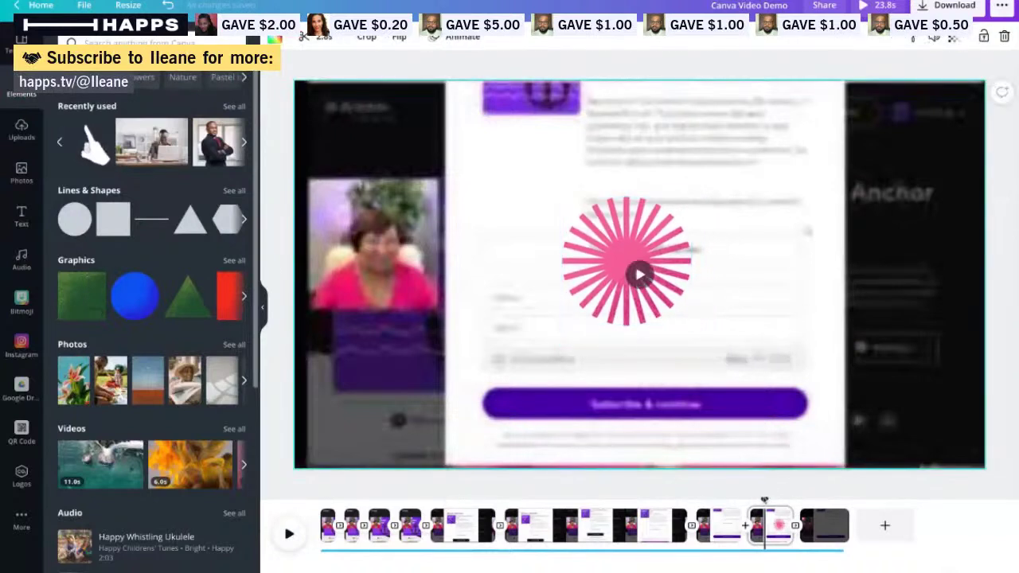